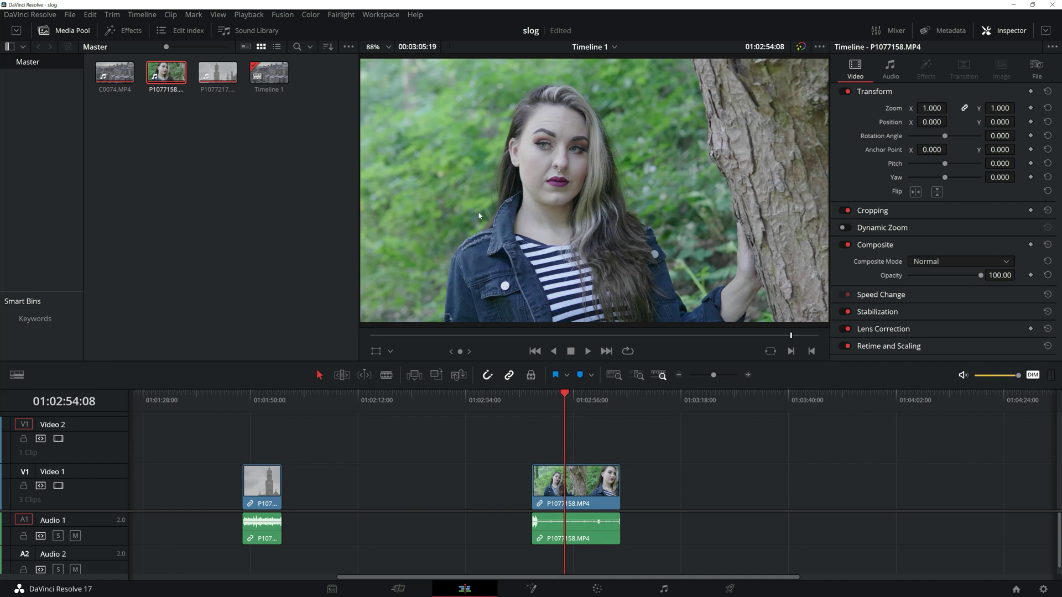
# Move the playhead slightly later in the woman's clip and open the DaVinci Resolve menu.
pyautogui.click(568, 398)
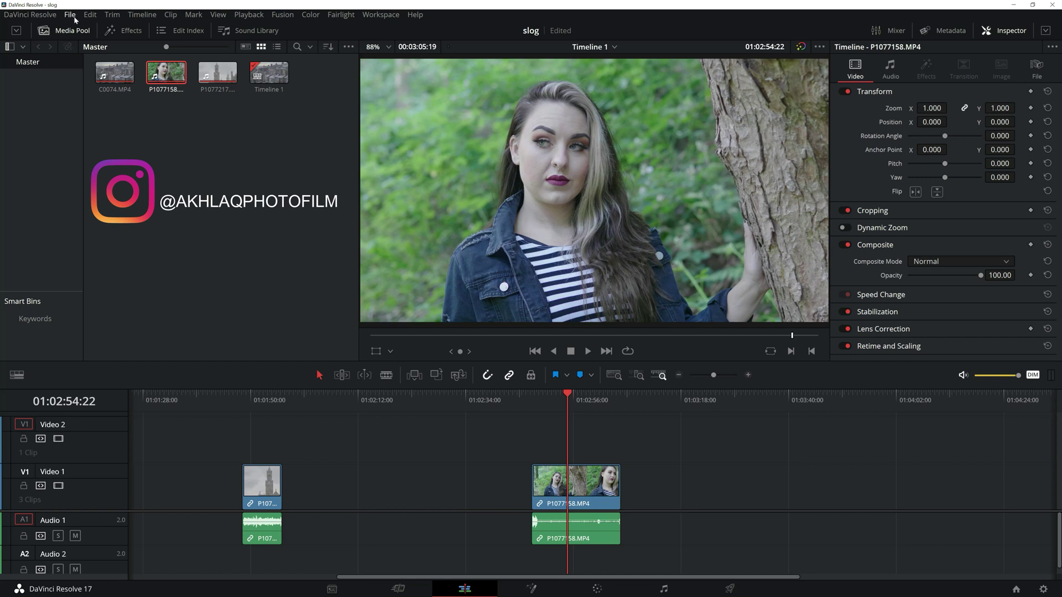
pyautogui.click(57, 17)
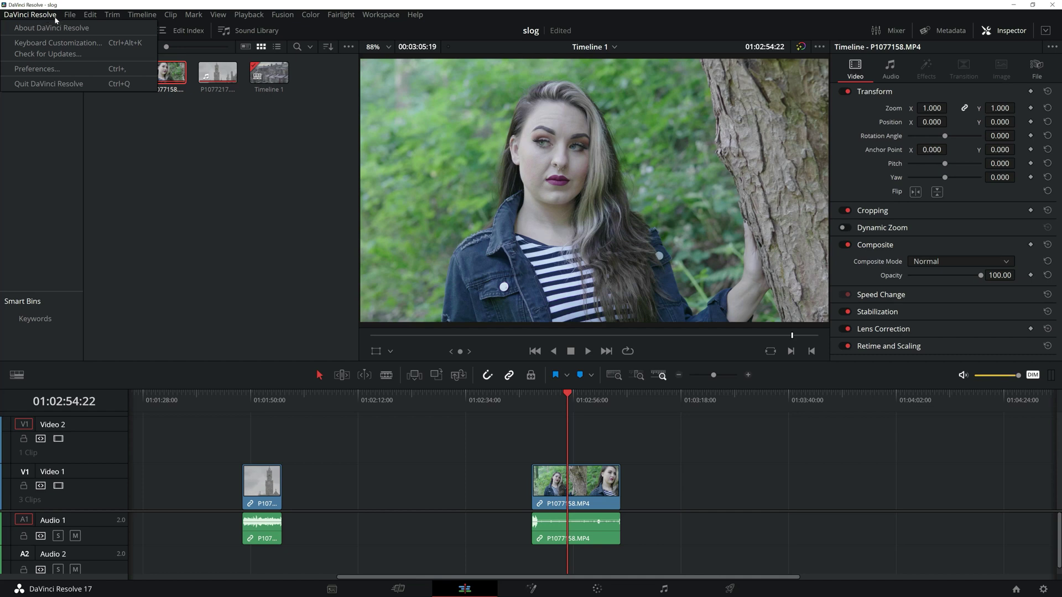
# Open About DaVinci Resolve to see version 17.4.1 Build 4.
pyautogui.click(51, 29)
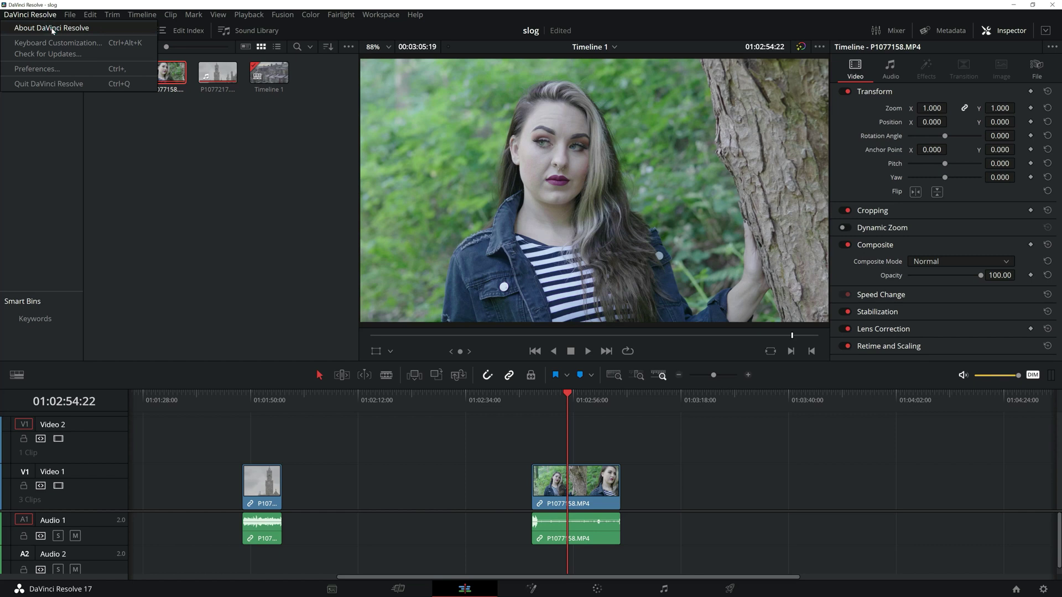
pyautogui.click(52, 30)
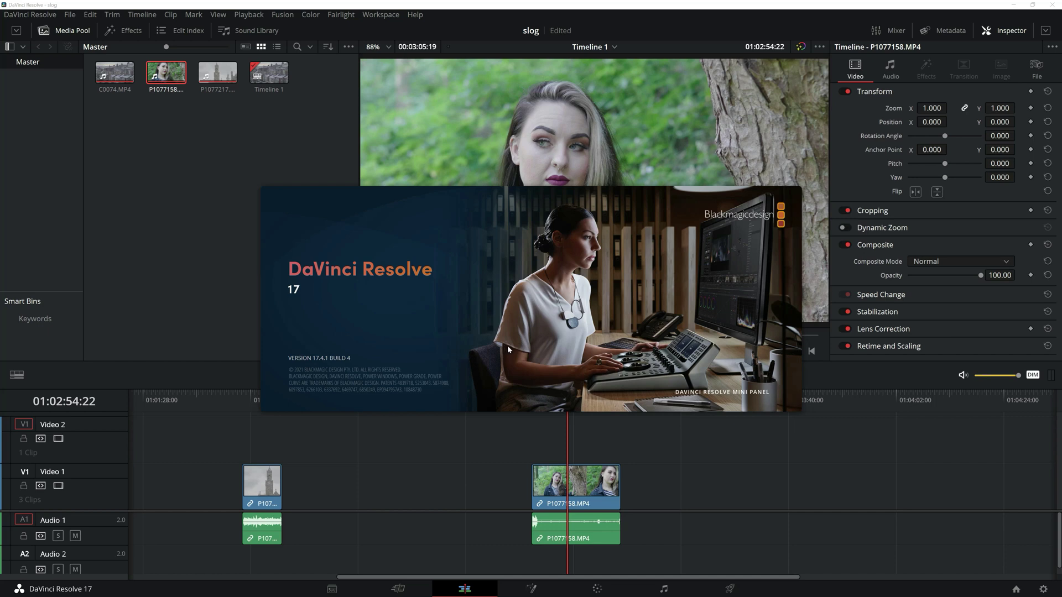
# Close the About window and scrub the timeline playhead to a good starting frame.
pyautogui.click(299, 150)
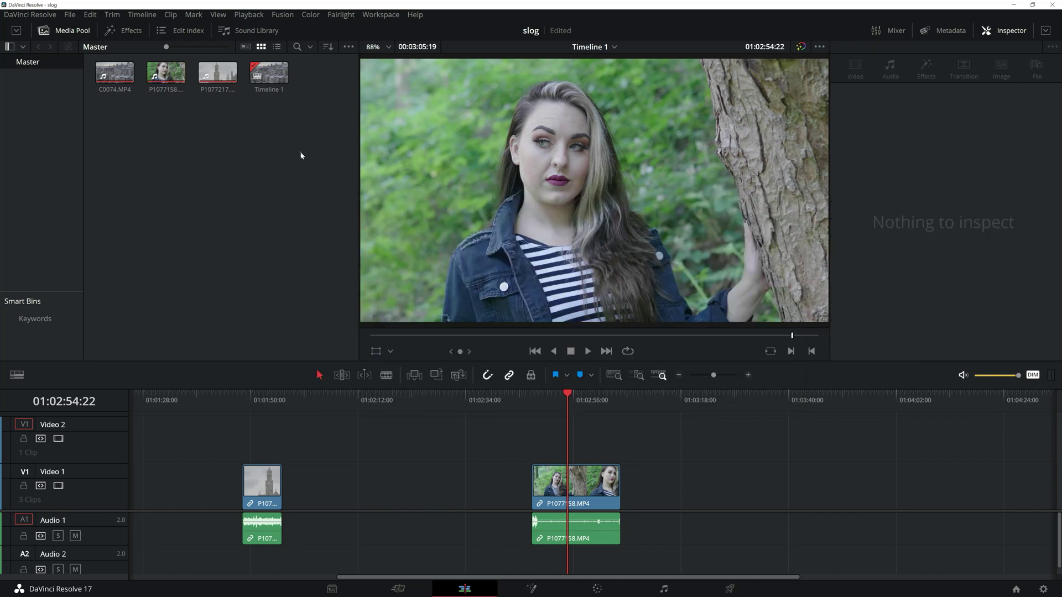
pyautogui.moveTo(567, 394); pyautogui.dragTo(548, 397)
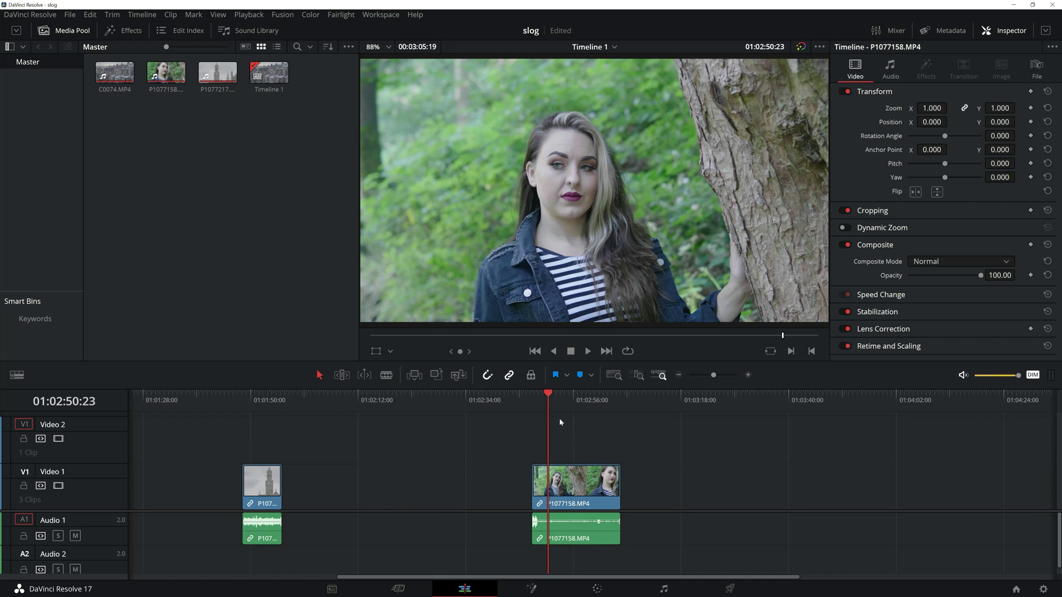
pyautogui.moveTo(547, 396); pyautogui.dragTo(557, 396)
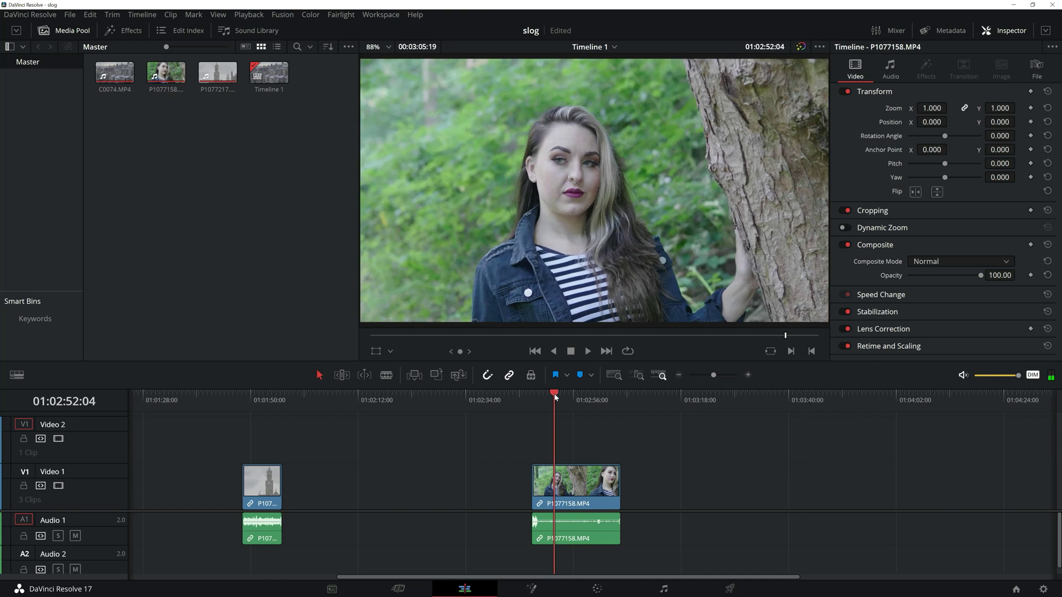
pyautogui.moveTo(557, 397); pyautogui.dragTo(548, 394)
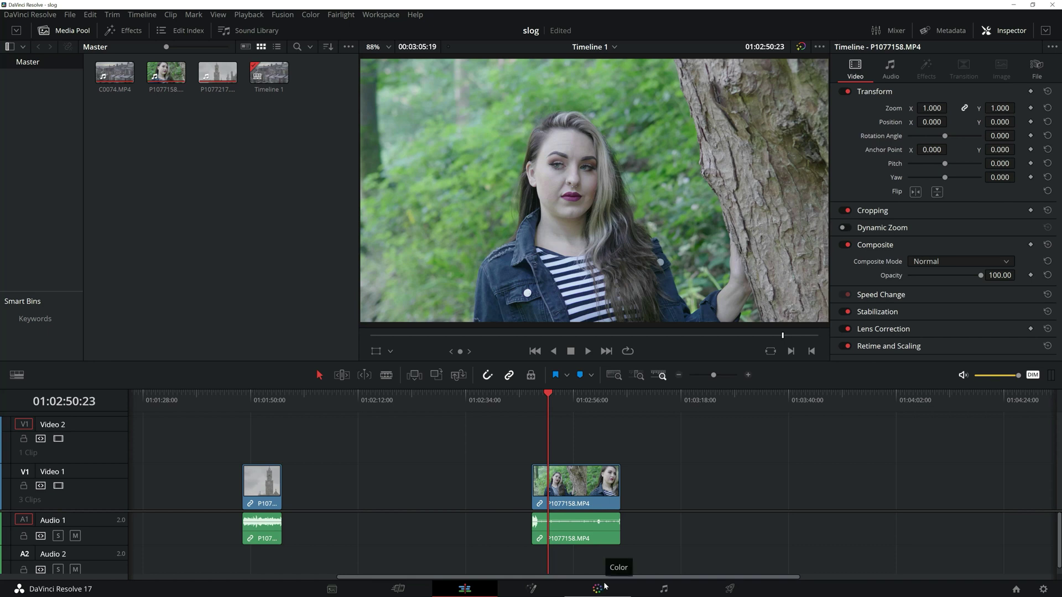
# On the Color page, park on a camera-facing frame and show the Window palette.
pyautogui.click(604, 585)
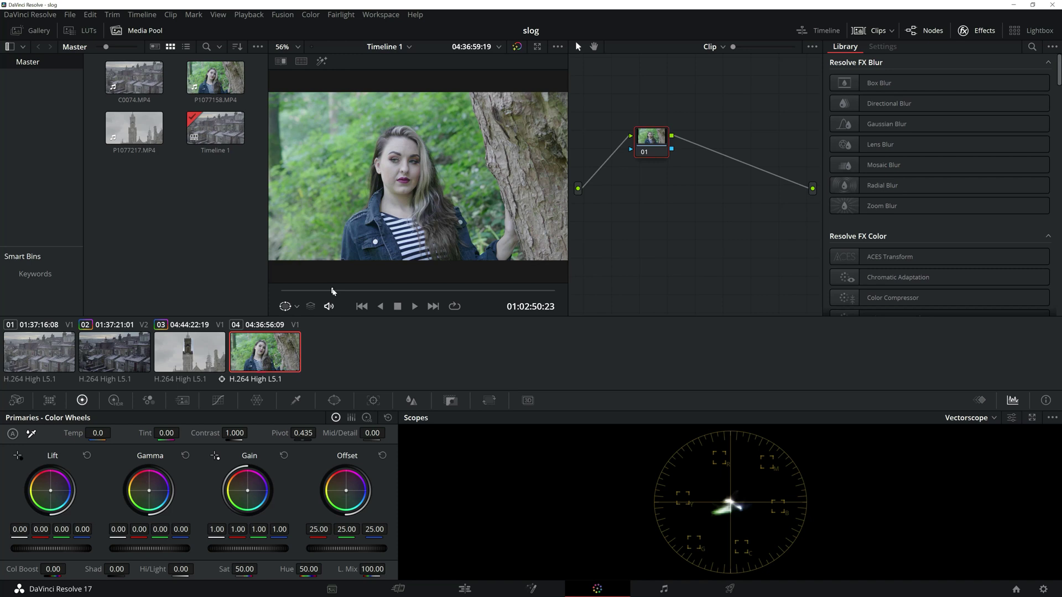
pyautogui.moveTo(336, 290)
pyautogui.mouseDown()
pyautogui.moveTo(515, 296)
pyautogui.moveTo(422, 294)
pyautogui.mouseUp()
pyautogui.moveTo(345, 291); pyautogui.dragTo(303, 292)
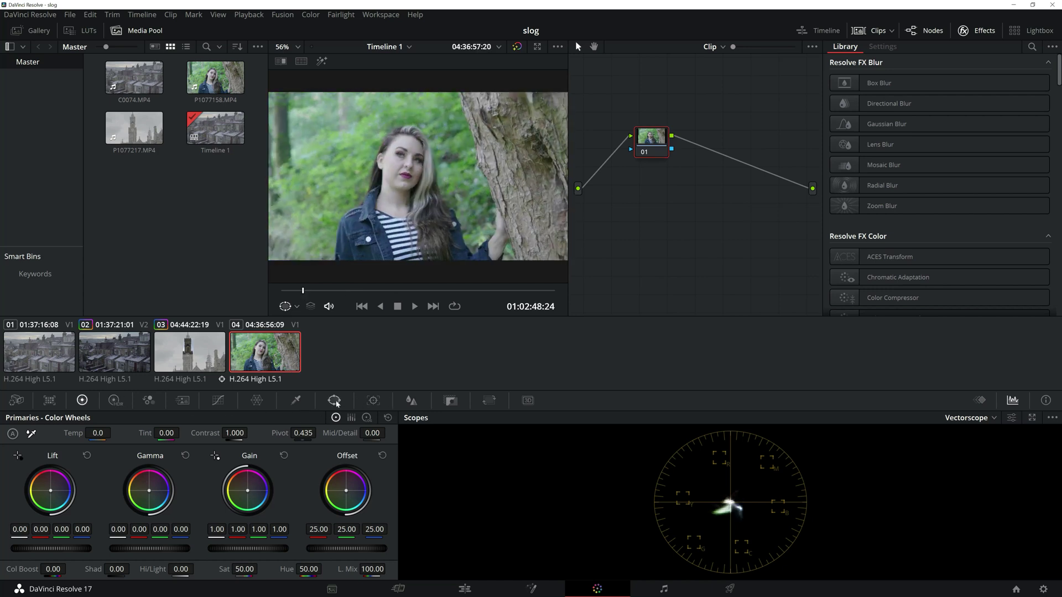
pyautogui.click(334, 402)
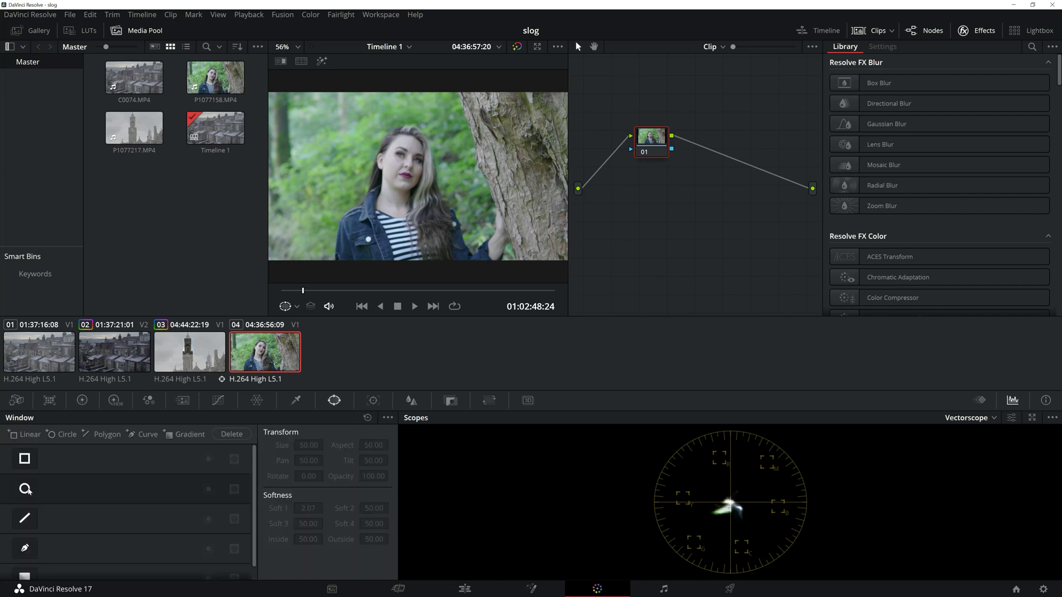
# Add a Circle power window, then shrink and centre it over the woman's face.
pyautogui.click(25, 490)
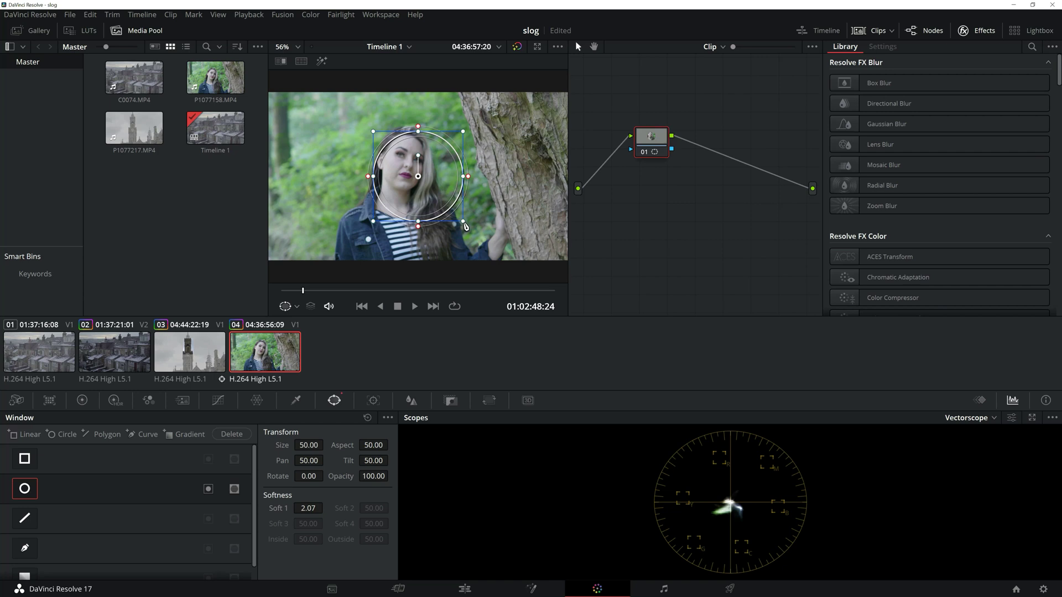
pyautogui.moveTo(465, 225)
pyautogui.mouseDown()
pyautogui.moveTo(411, 168)
pyautogui.moveTo(433, 196)
pyautogui.mouseUp()
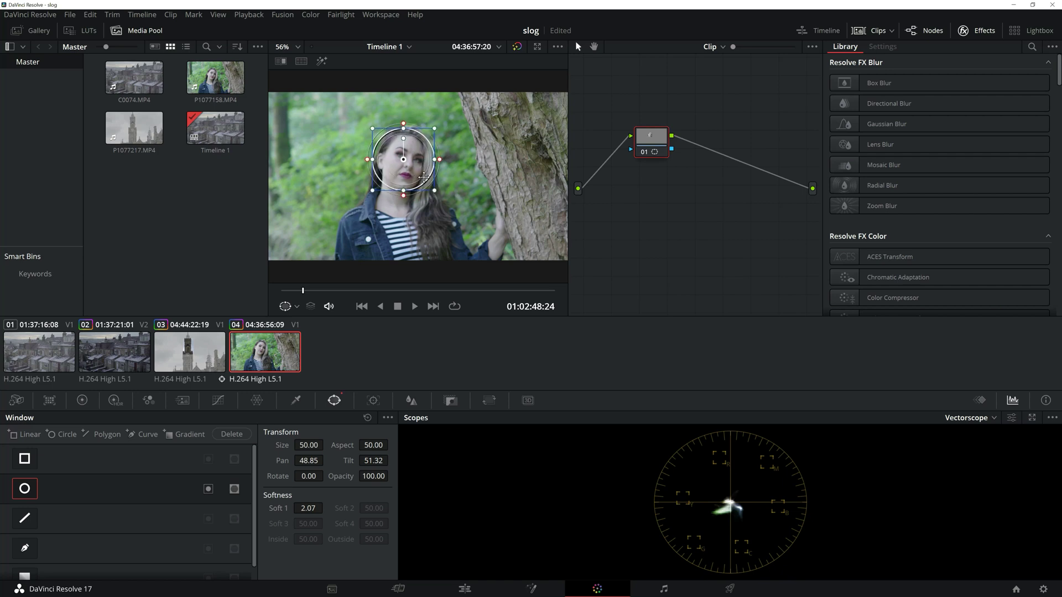
pyautogui.moveTo(399, 160); pyautogui.dragTo(402, 161)
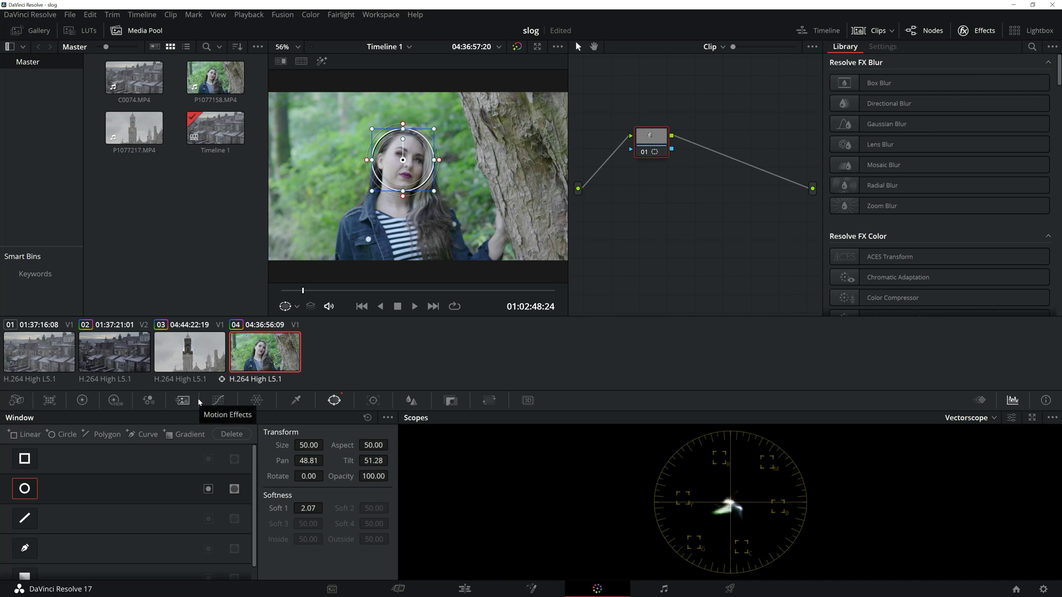
pyautogui.moveTo(402, 162); pyautogui.dragTo(404, 165)
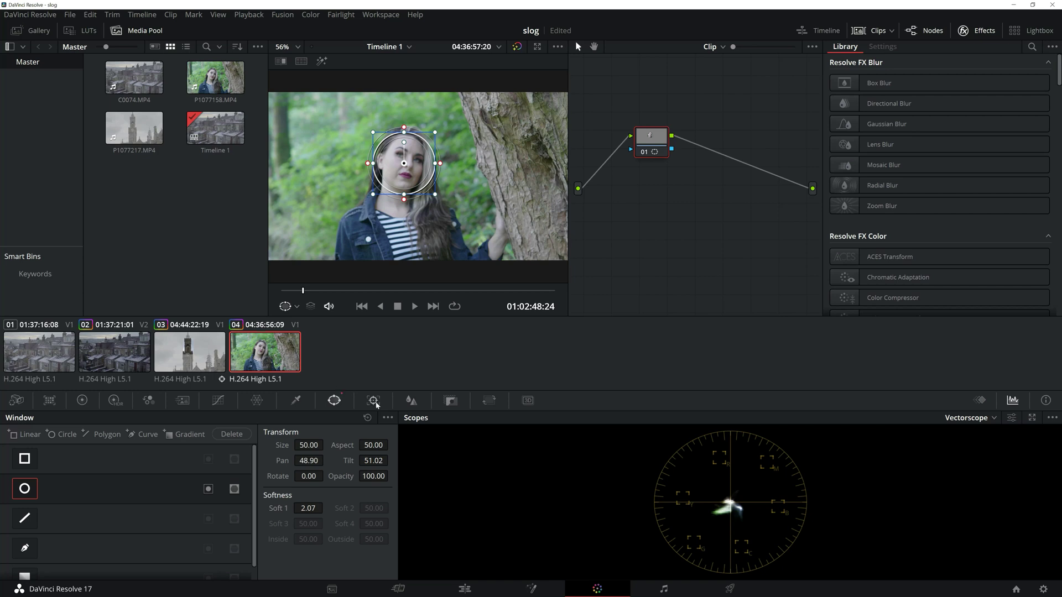
# Track the face window forward and reverse in the Tracker, then return to the clip start.
pyautogui.click(374, 402)
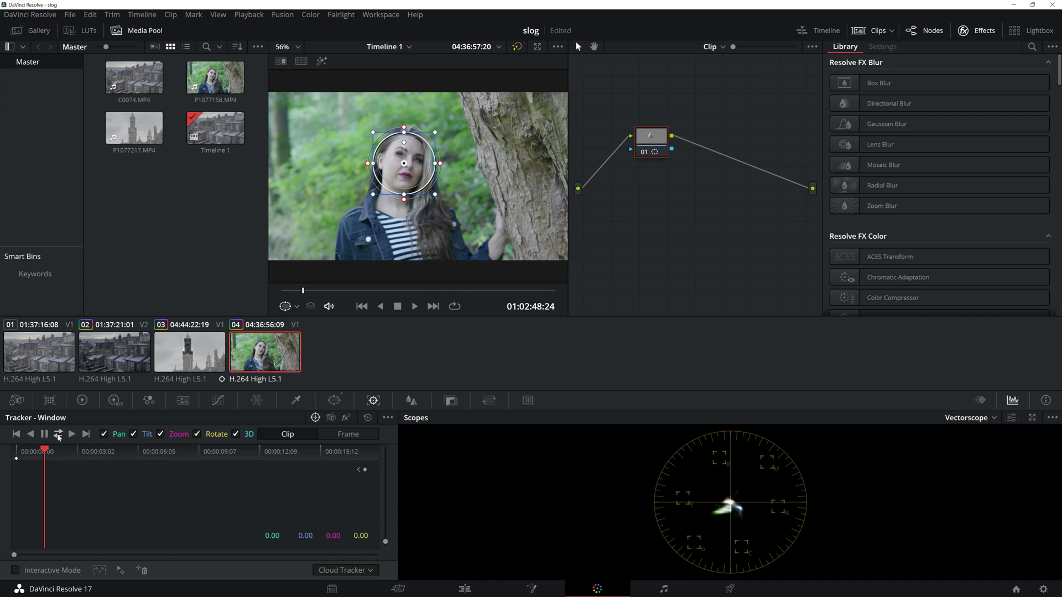
pyautogui.click(59, 435)
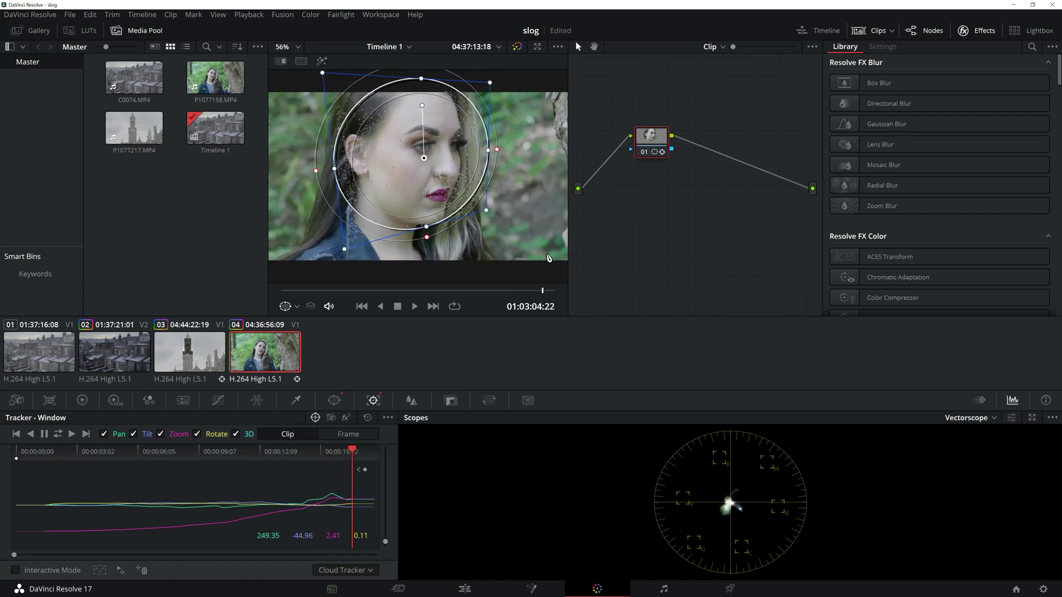
pyautogui.moveTo(299, 291); pyautogui.dragTo(291, 294)
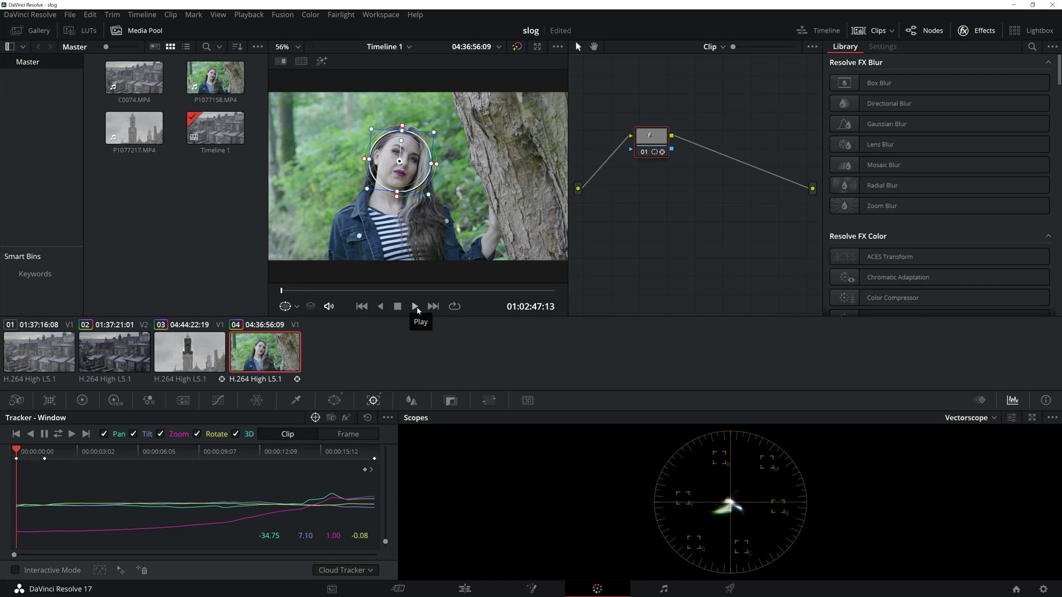
# Play back to check the face tracking, stop, and select the woman's clip 04.
pyautogui.click(415, 308)
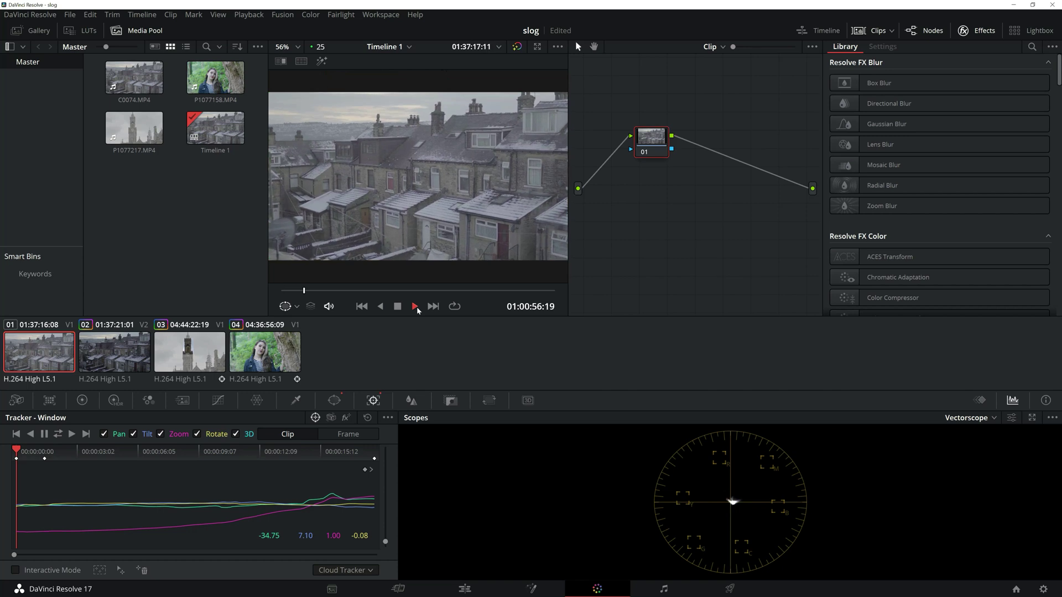
pyautogui.click(402, 307)
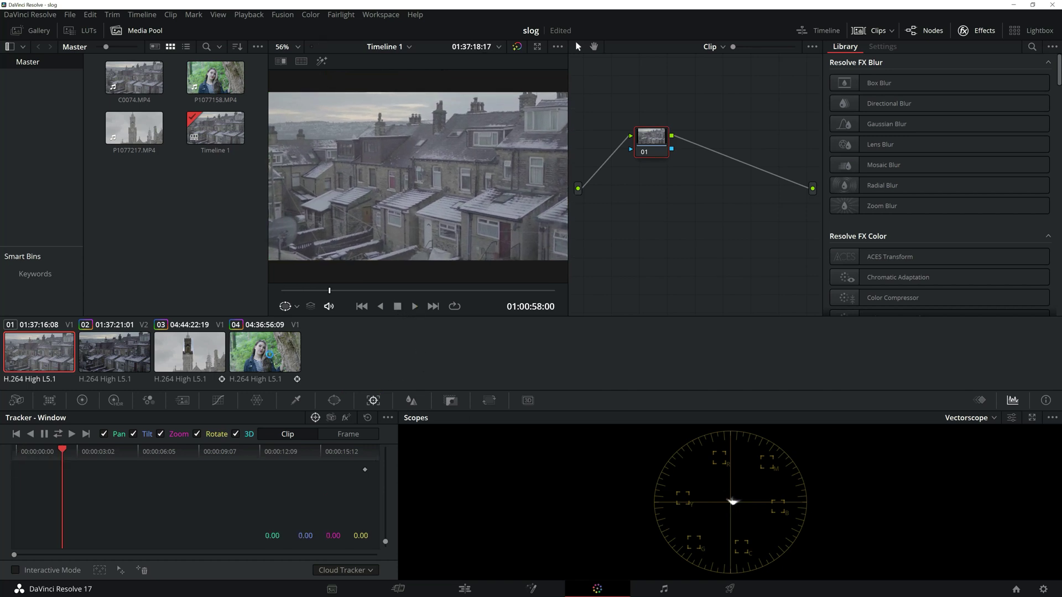
pyautogui.click(270, 358)
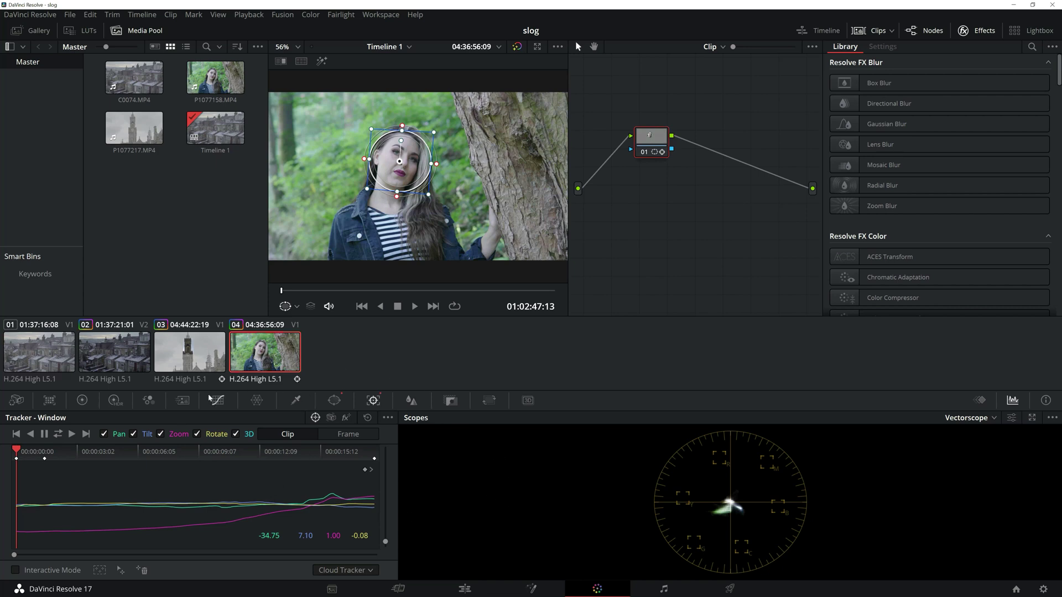
# Drag the Offset color wheel toward blue to tint the tracked face purple-blue.
pyautogui.click(151, 402)
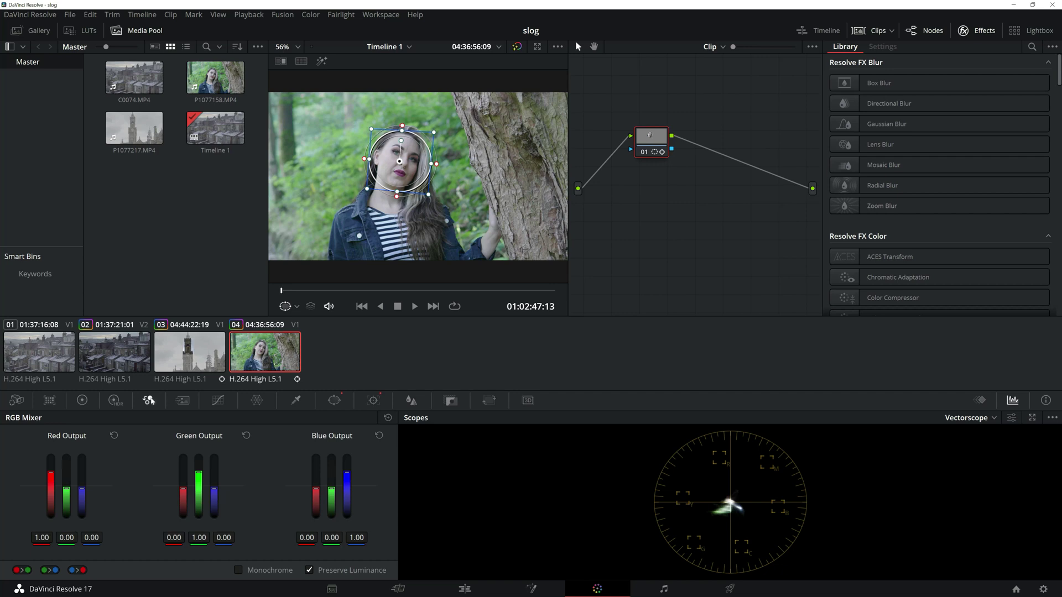
pyautogui.click(82, 399)
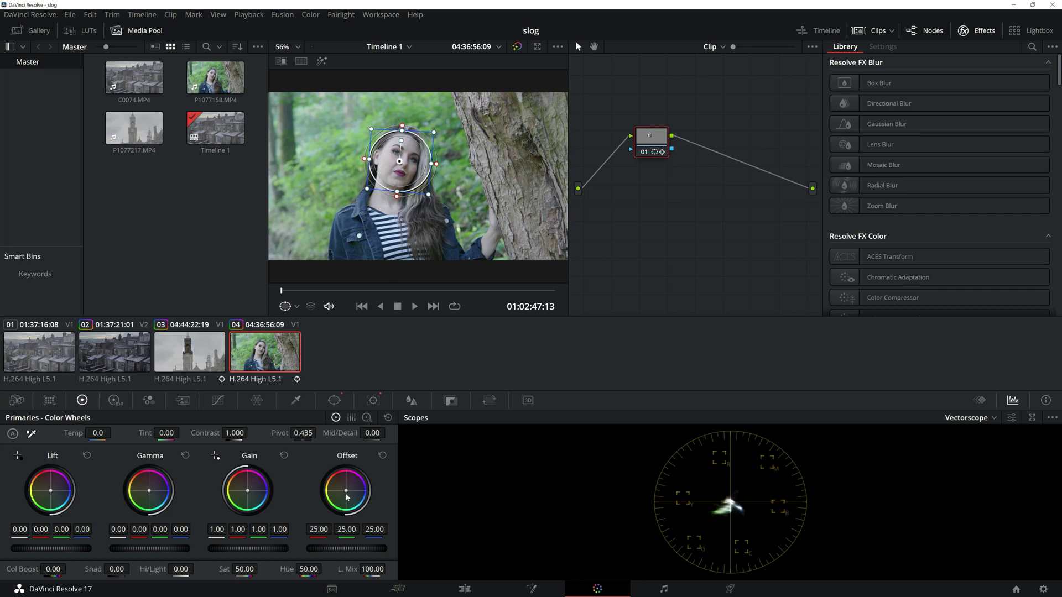
pyautogui.moveTo(345, 491); pyautogui.dragTo(350, 485)
pyautogui.moveTo(347, 491); pyautogui.dragTo(356, 490)
pyautogui.click(465, 588)
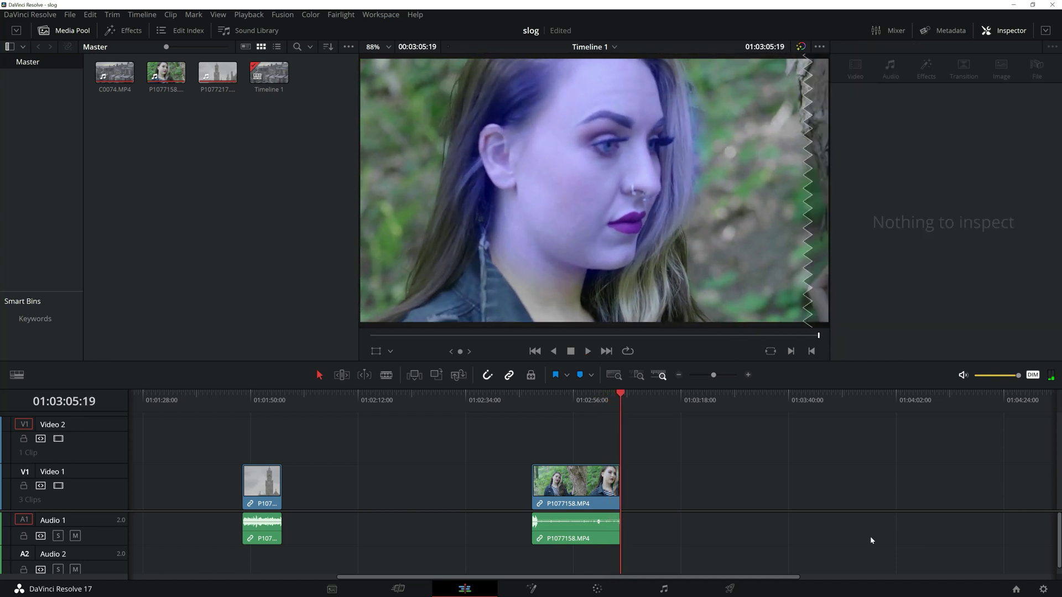
pyautogui.moveTo(564, 397)
pyautogui.mouseDown()
pyautogui.moveTo(594, 398)
pyautogui.moveTo(578, 398)
pyautogui.mouseUp()
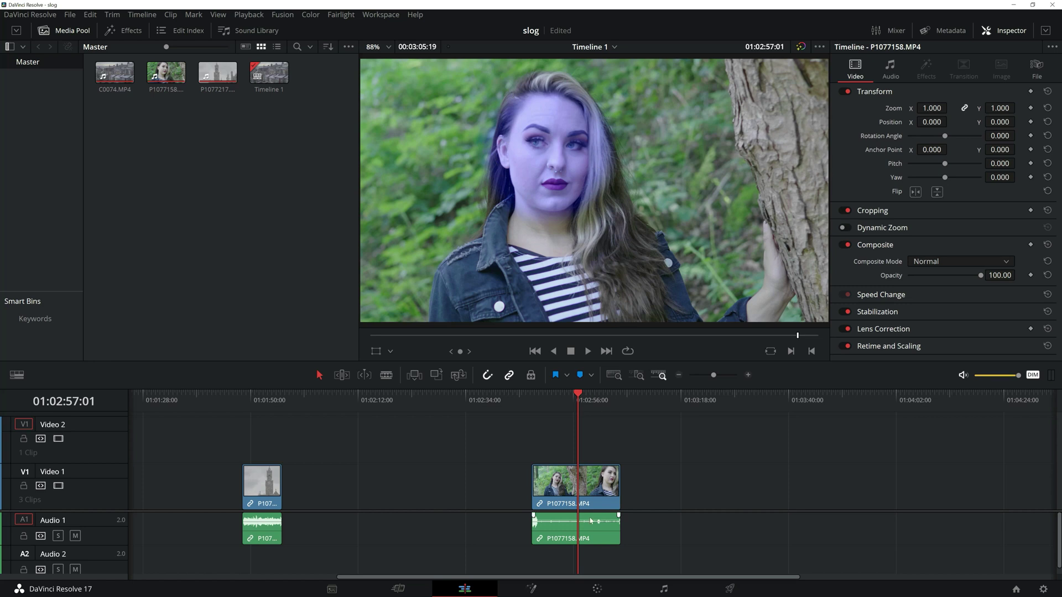
# Narrow and shorten the face window into a vertical oval on the Color page.
pyautogui.click(596, 588)
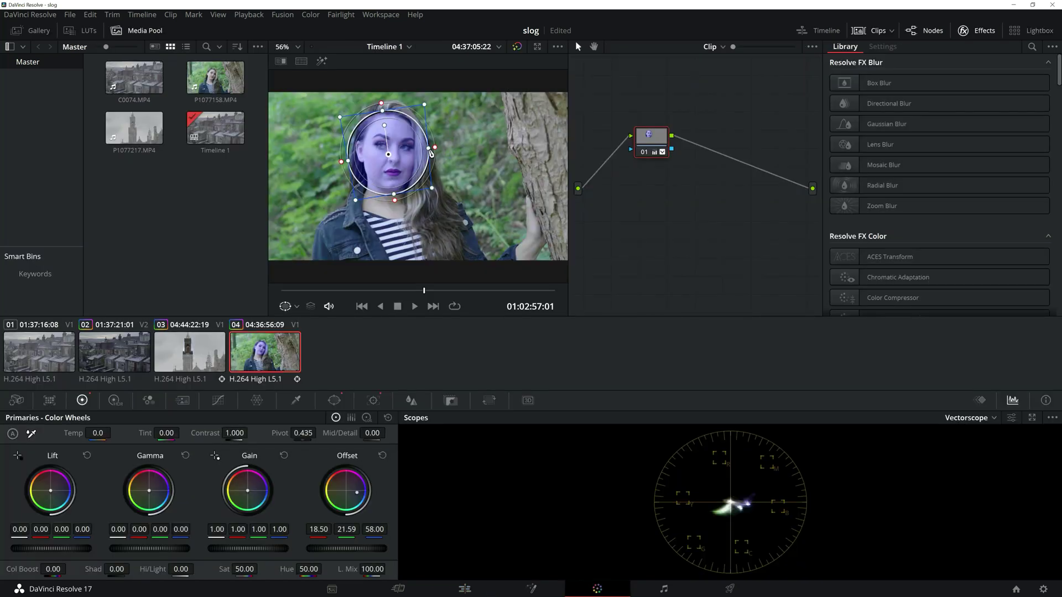
pyautogui.moveTo(432, 152); pyautogui.dragTo(420, 152)
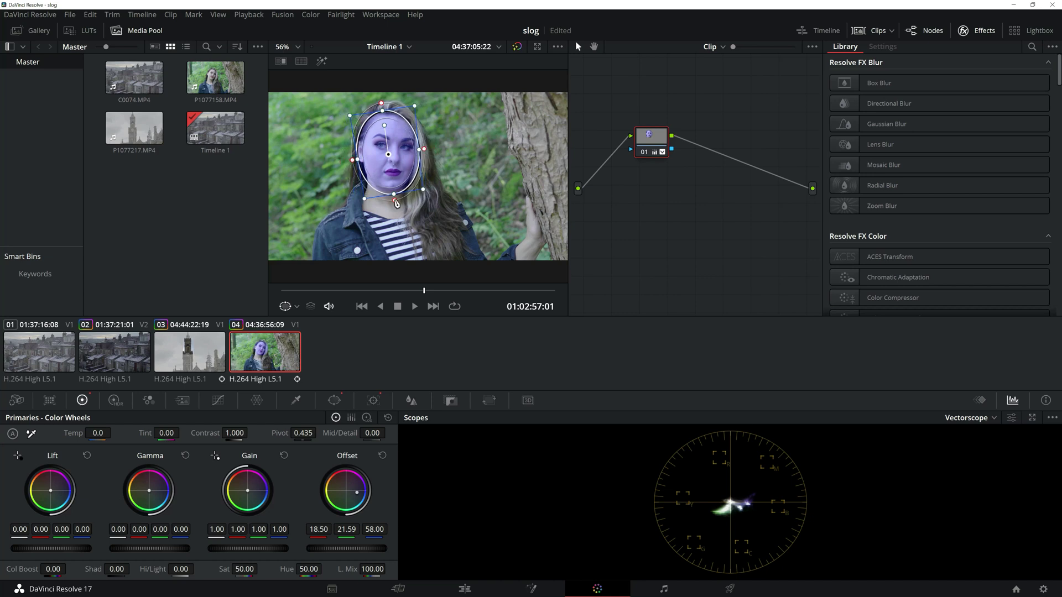
pyautogui.moveTo(394, 195); pyautogui.dragTo(393, 195)
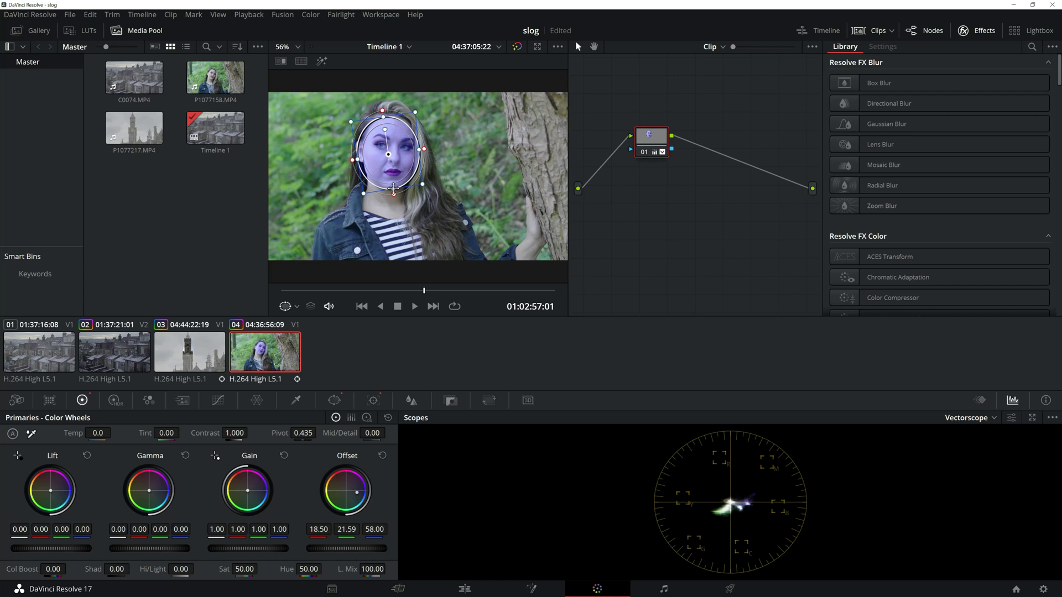
# Review the blue face by scrubbing the woman's clip on the Edit page timeline.
pyautogui.click(468, 590)
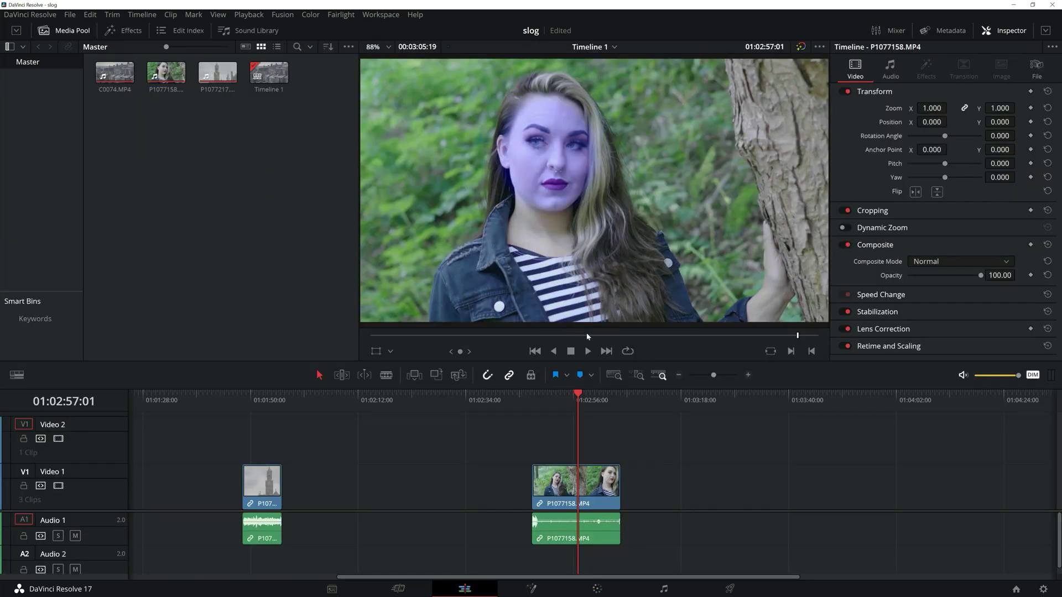
pyautogui.click(586, 335)
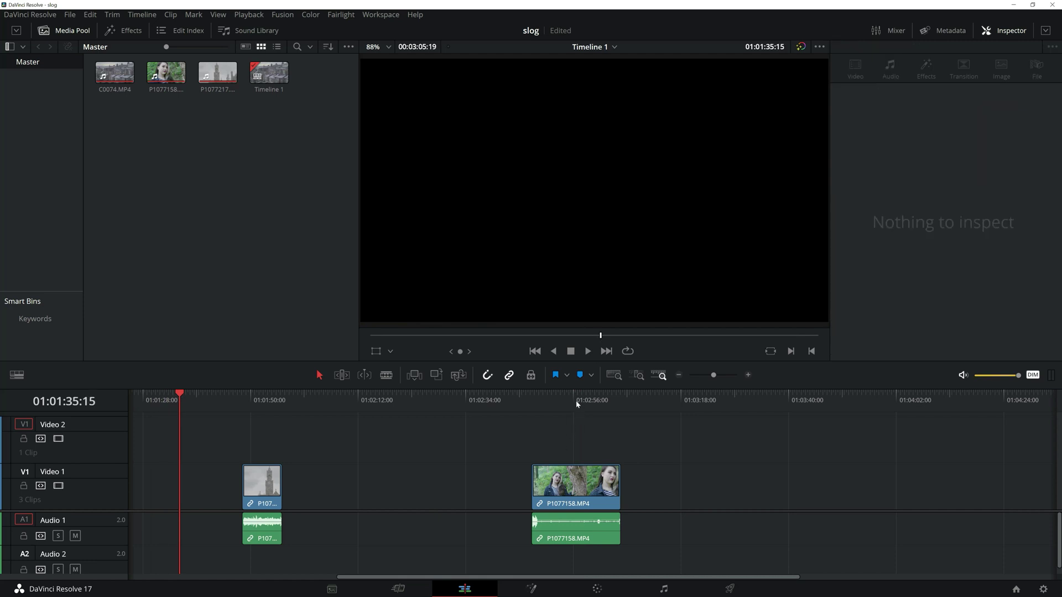
pyautogui.moveTo(577, 404)
pyautogui.mouseDown()
pyautogui.moveTo(594, 399)
pyautogui.moveTo(550, 398)
pyautogui.moveTo(580, 398)
pyautogui.moveTo(572, 399)
pyautogui.mouseUp()
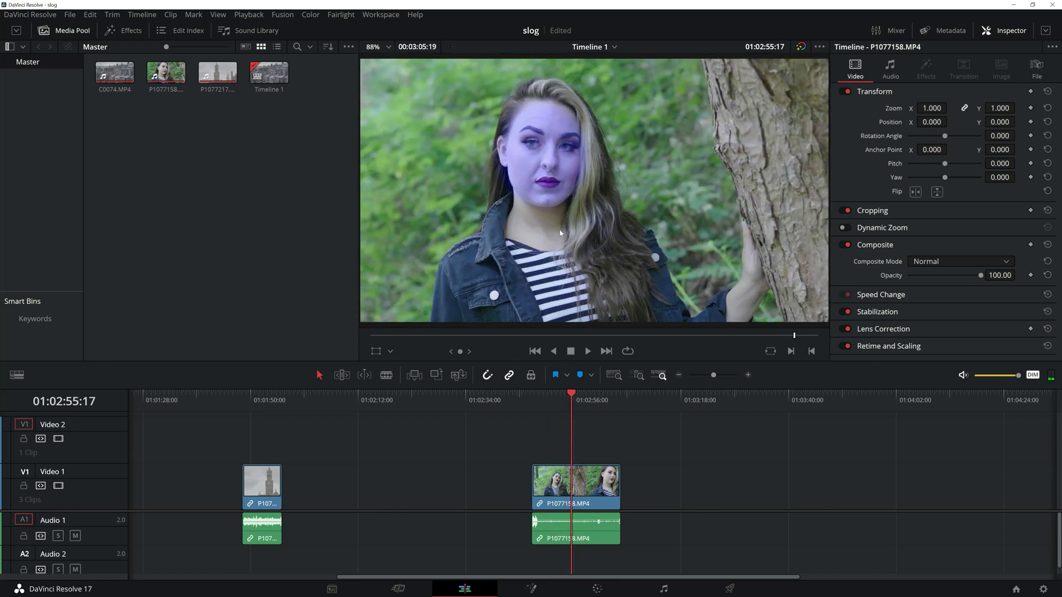
# Refit the circular window snugly around her face, then save the slog project.
pyautogui.click(597, 589)
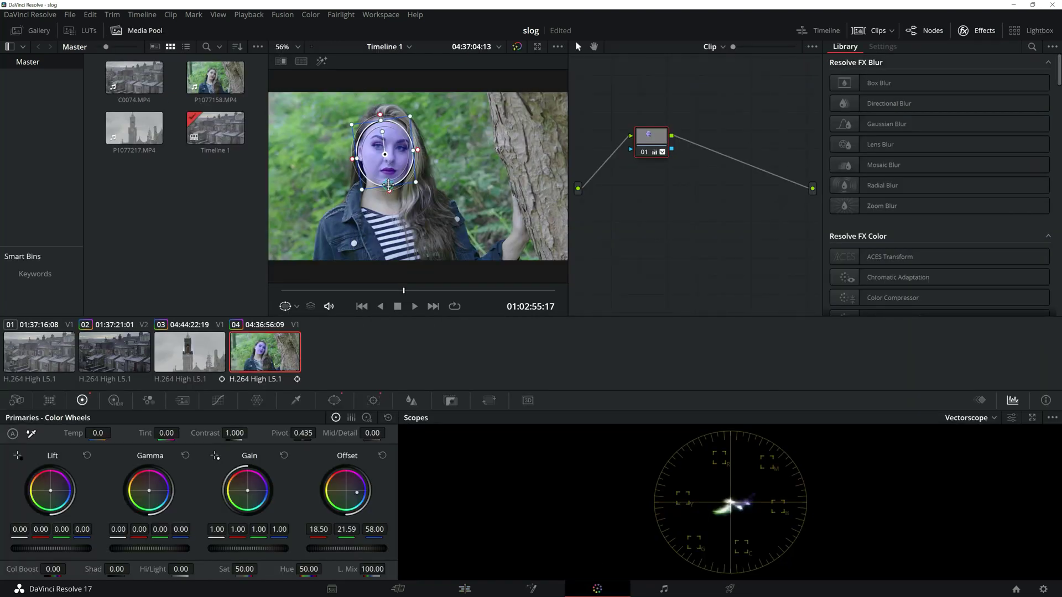
pyautogui.moveTo(388, 195); pyautogui.dragTo(388, 187)
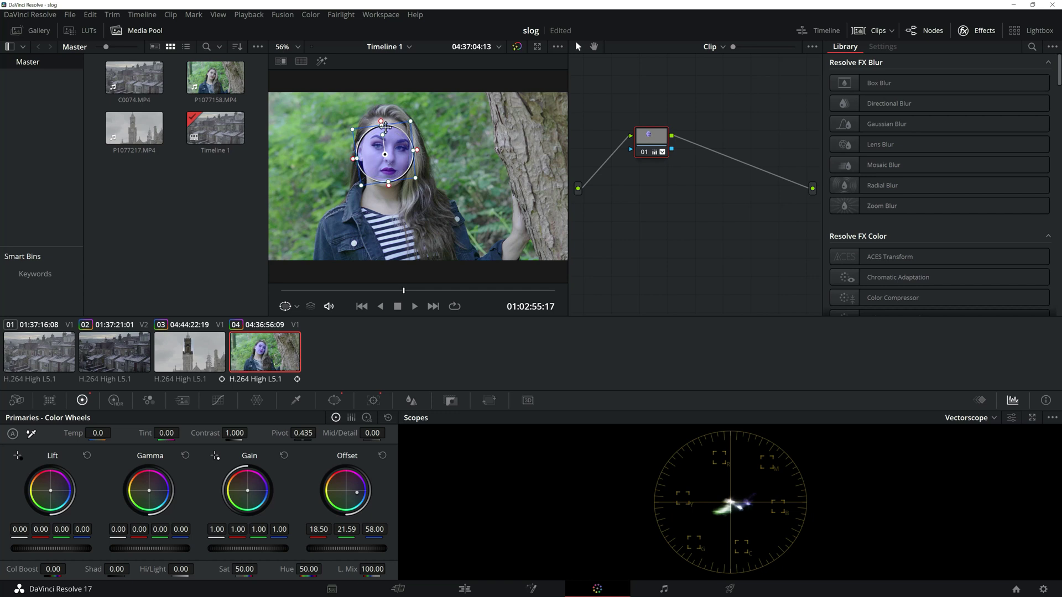
pyautogui.moveTo(385, 126); pyautogui.dragTo(389, 131)
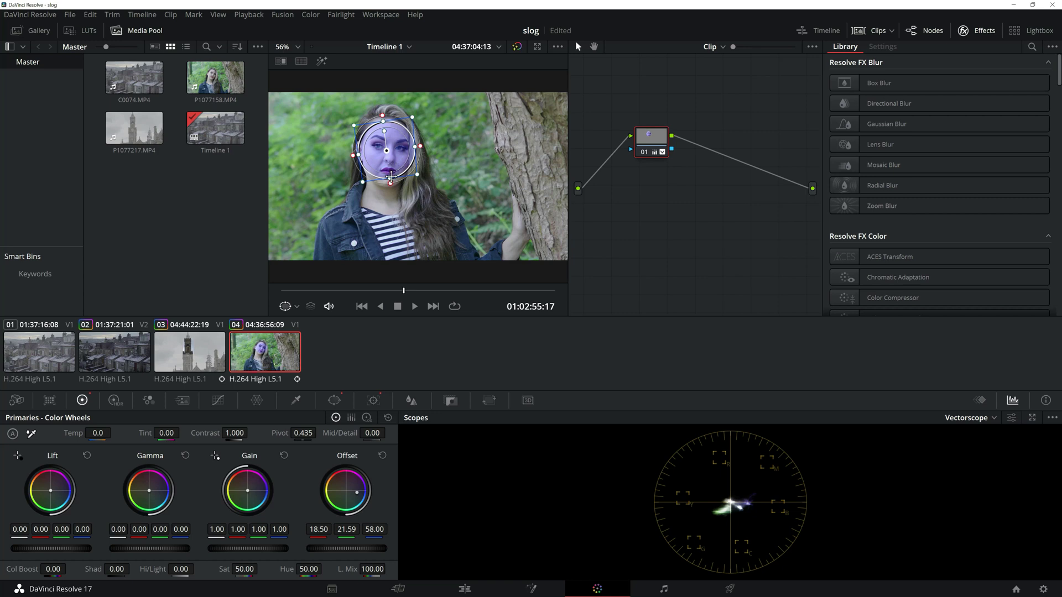
pyautogui.moveTo(391, 182); pyautogui.dragTo(392, 184)
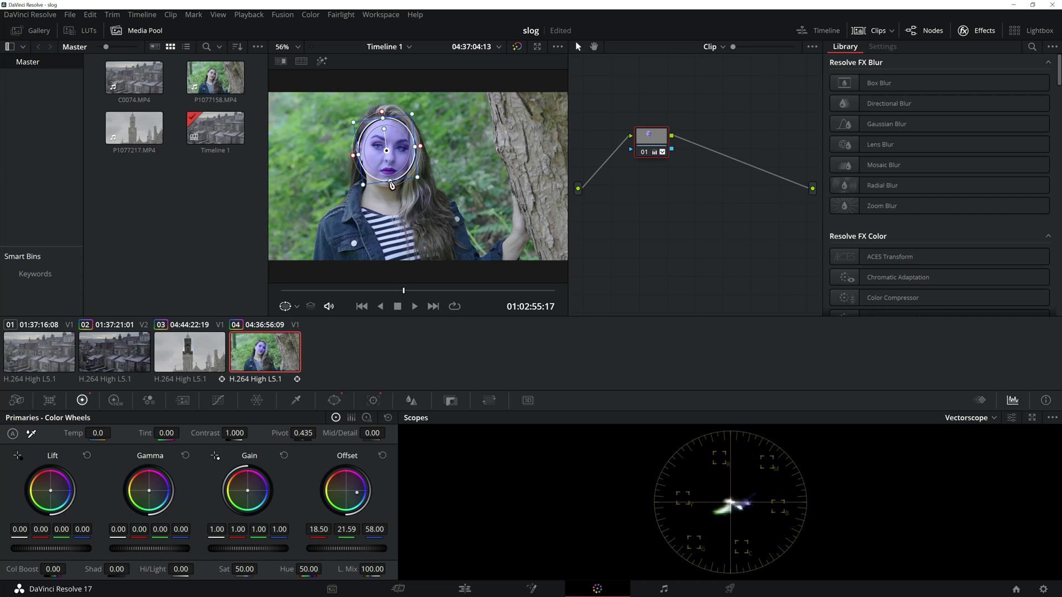
pyautogui.hotkey('ctrl', 's')
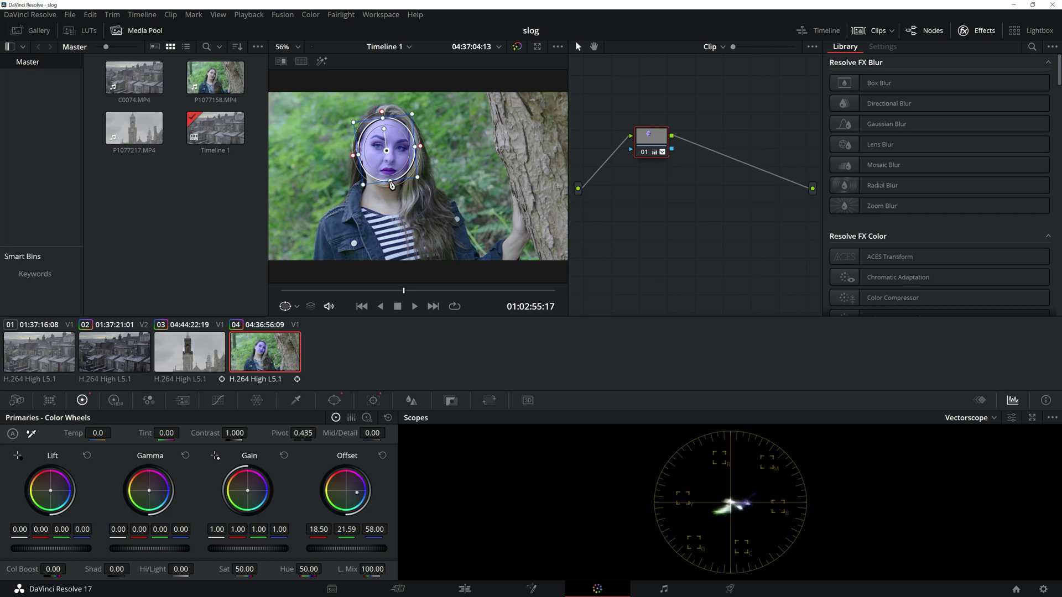